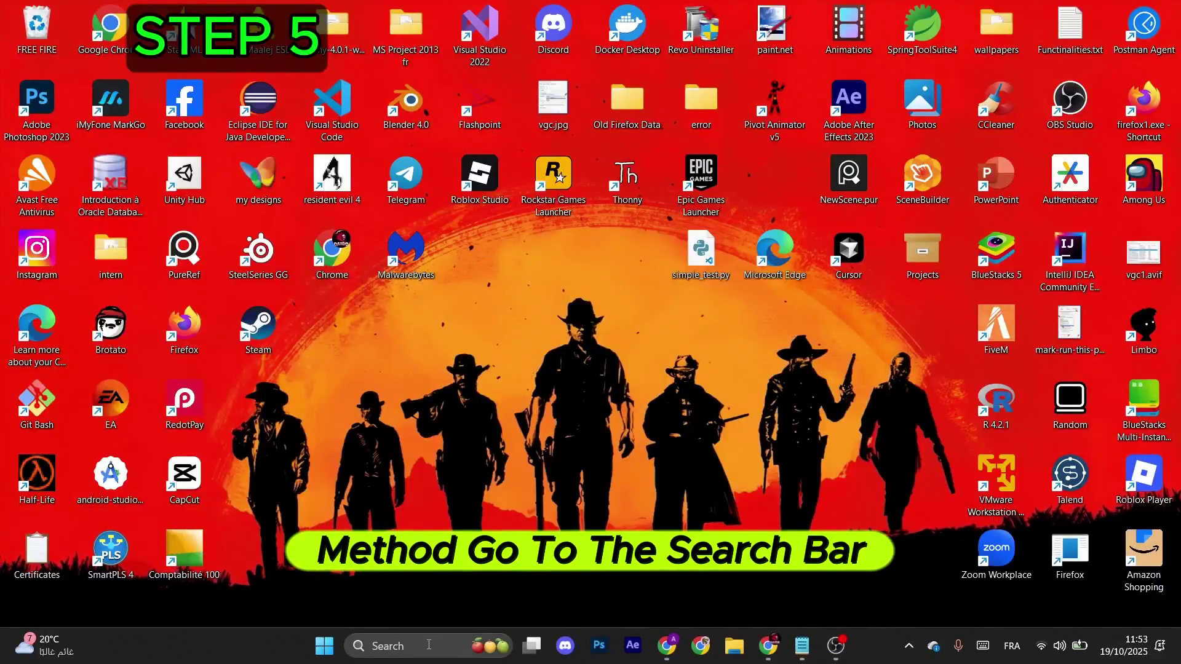
Open Device Manager and select the NVIDIA GeForce RTX 3050 Laptop GPU under Display adapters.
{"action": "left_click", "coordinate": [427, 649]}
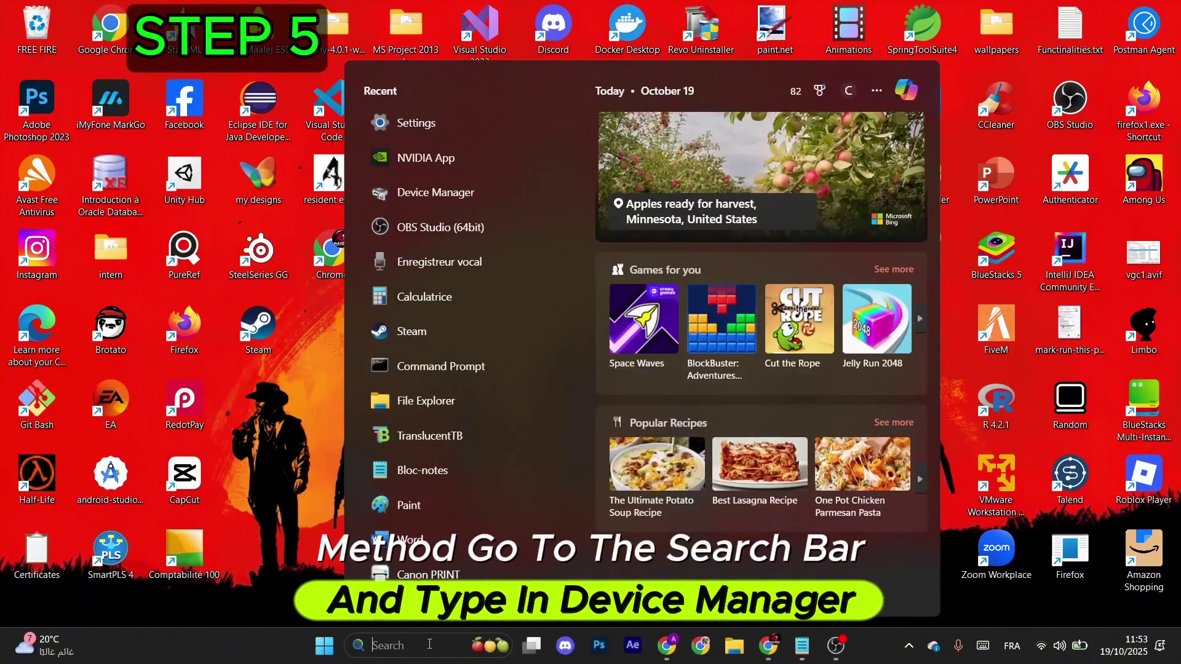
{"action": "left_click", "coordinate": [397, 225]}
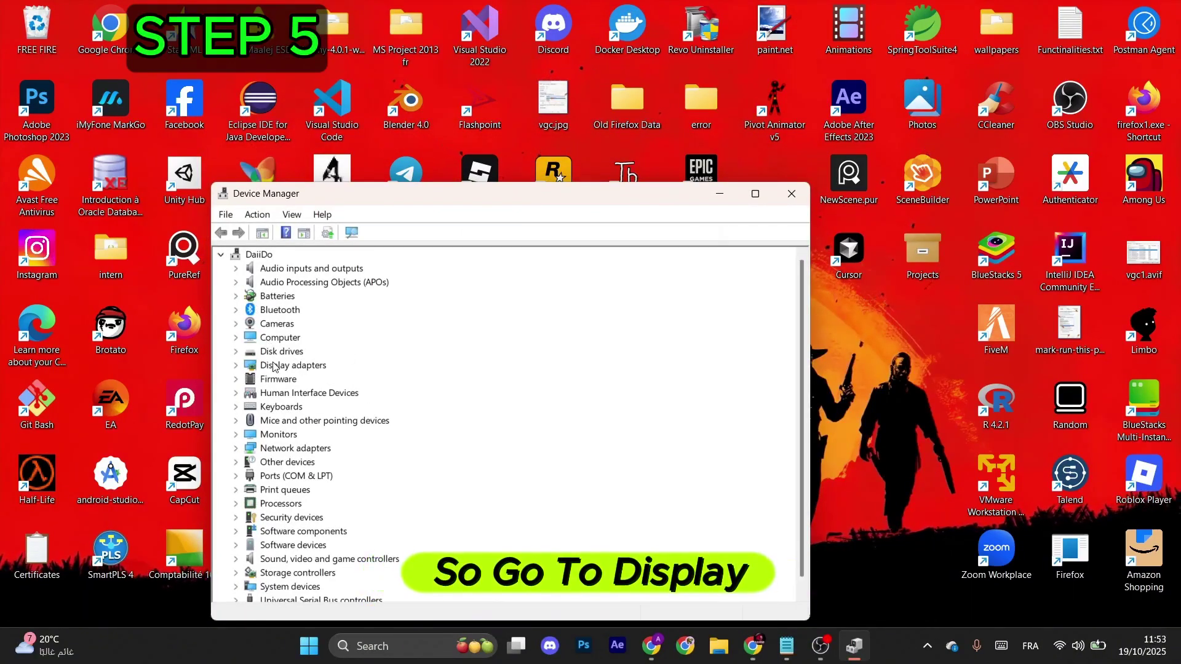
{"action": "left_click", "coordinate": [266, 369]}
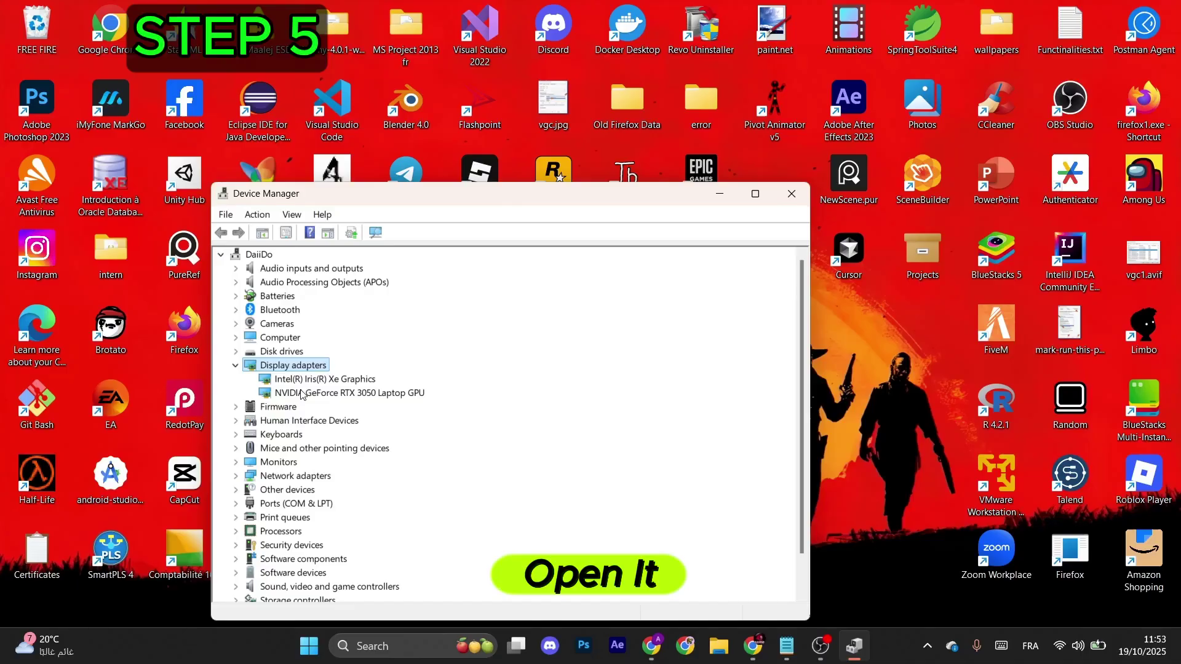
{"action": "left_click", "coordinate": [303, 394]}
Search automatically for an NVIDIA GPU driver, confirming the best driver is already installed.
{"action": "right_click", "coordinate": [311, 397]}
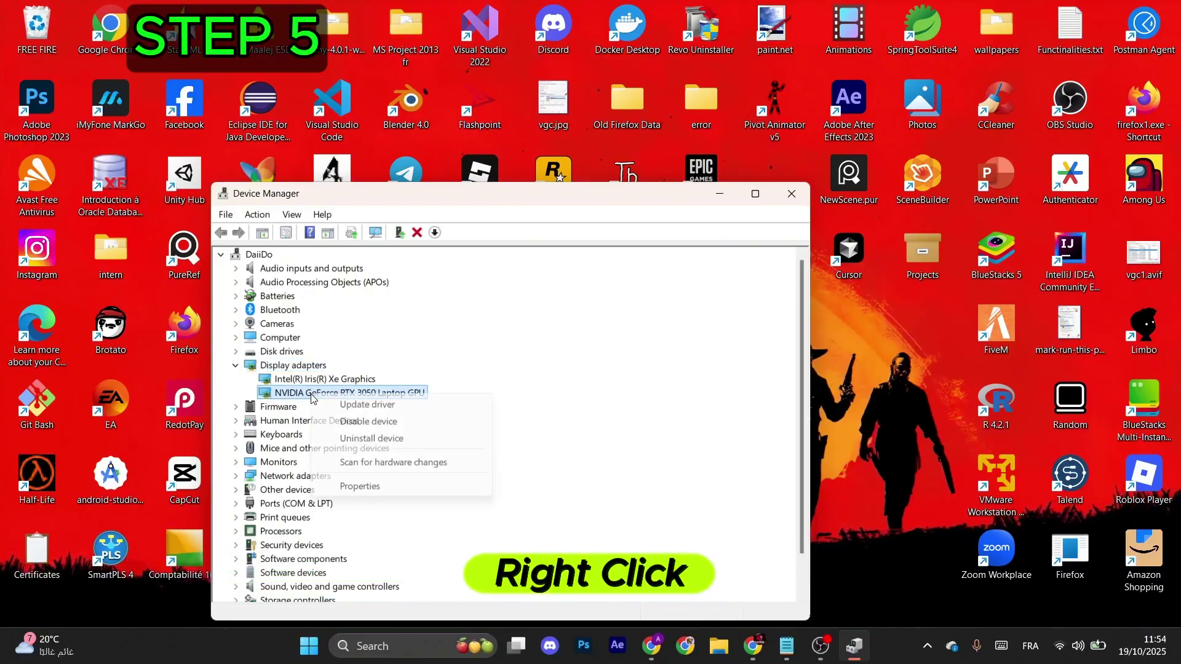
{"action": "left_click", "coordinate": [398, 412]}
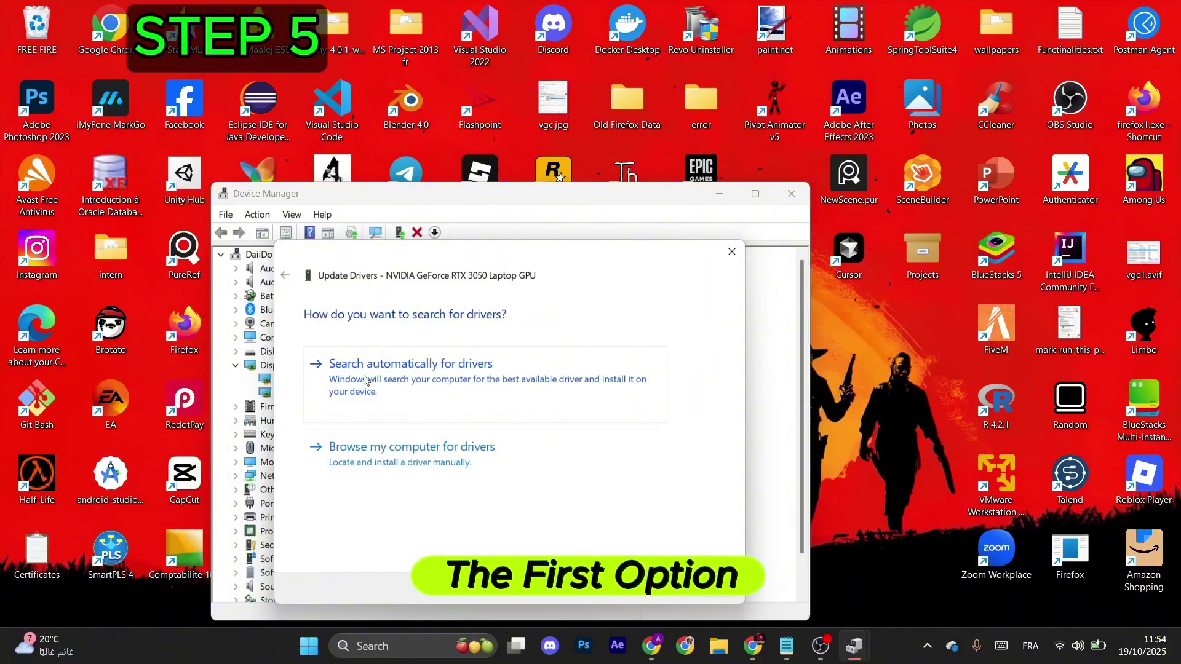
{"action": "left_click", "coordinate": [396, 370]}
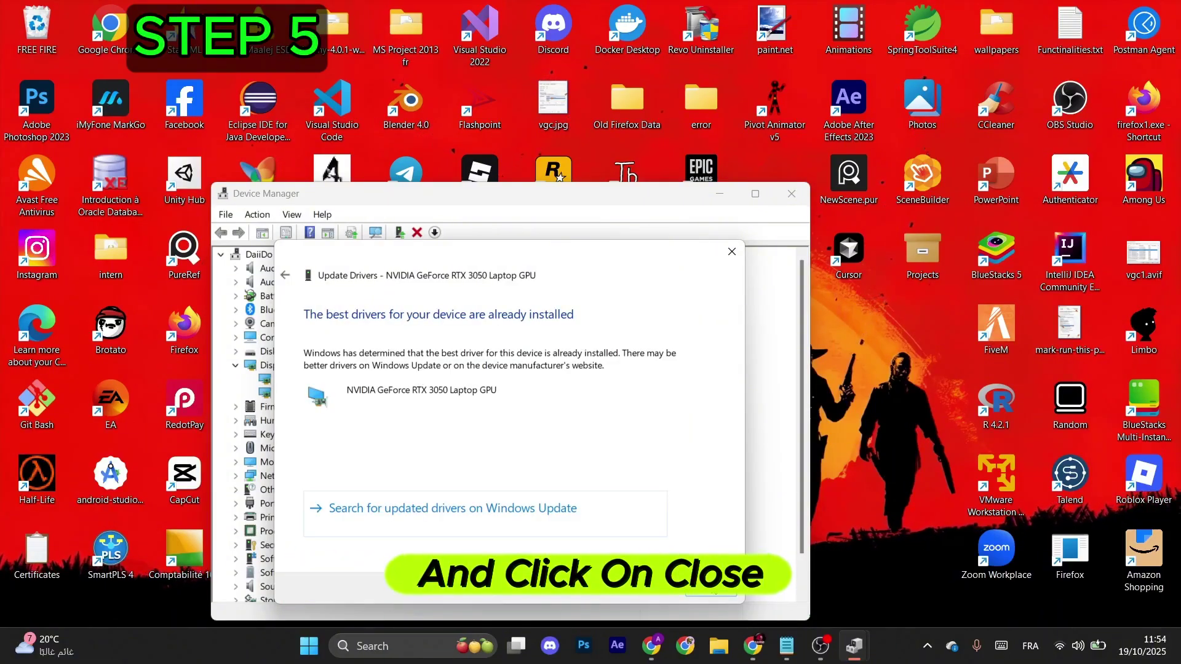
{"action": "left_click", "coordinate": [711, 588]}
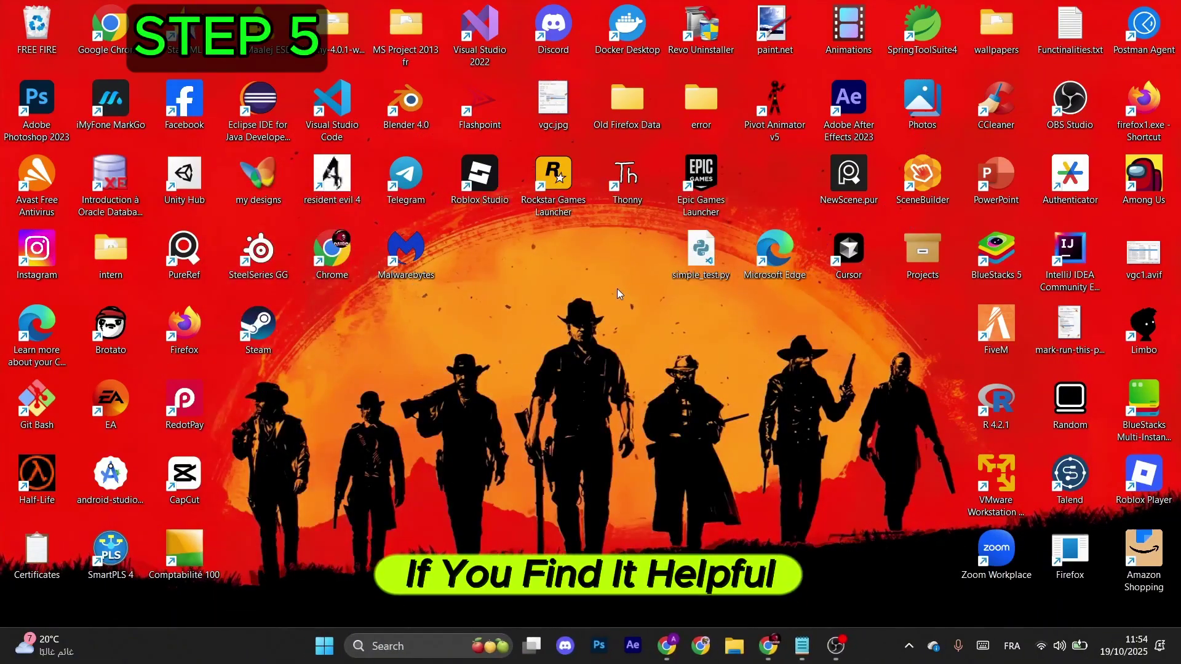